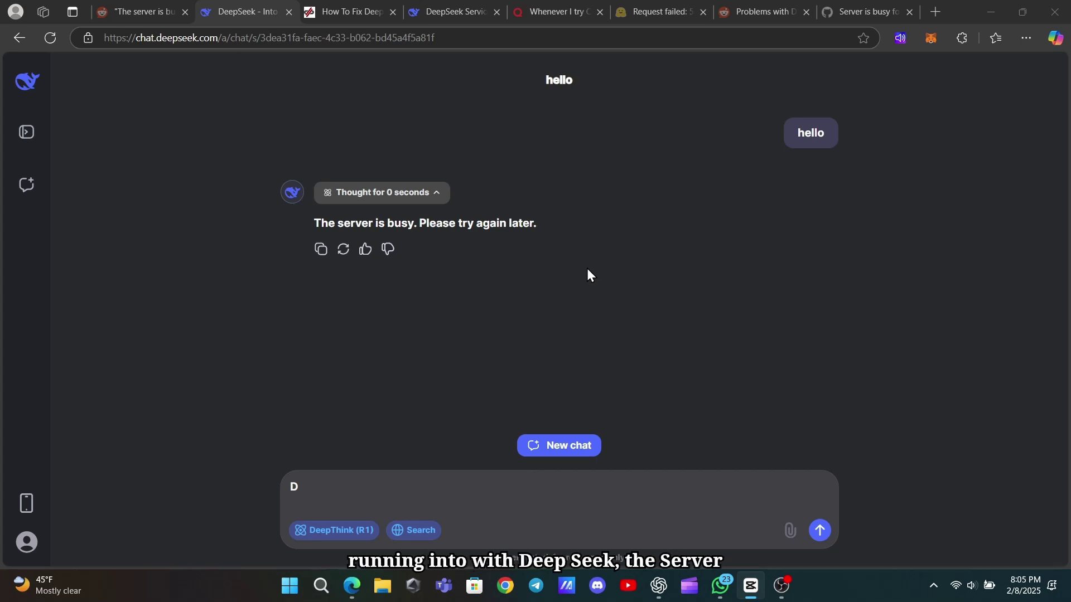
# - Highlight the server busy reply, the post title, the paragraph text and the quoted error sentence
pyautogui.moveTo(313, 222); pyautogui.dragTo(564, 233)
pyautogui.click(429, 249)
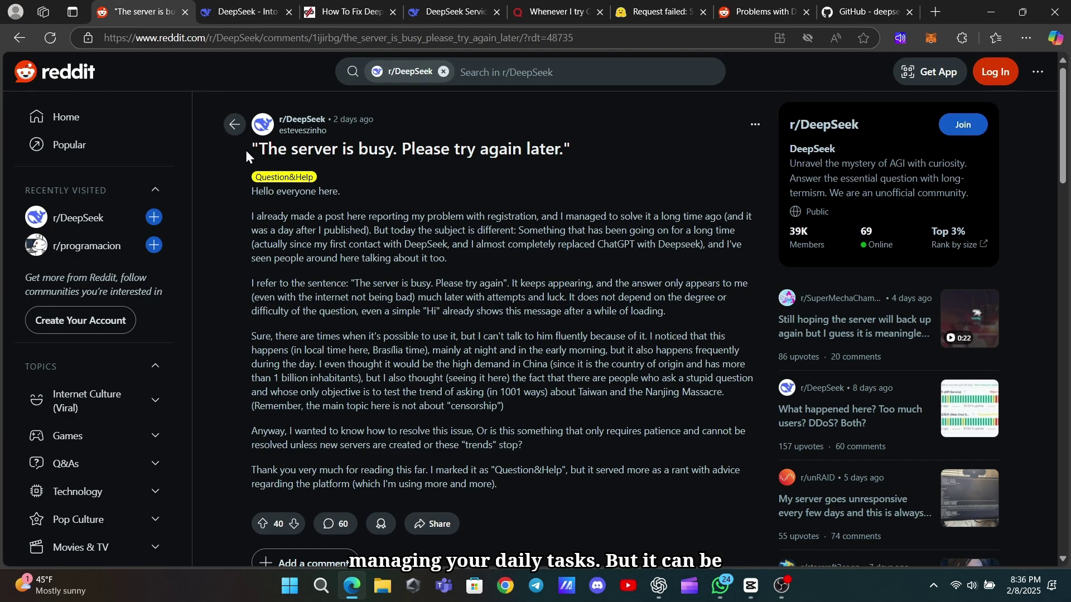
pyautogui.moveTo(248, 149); pyautogui.dragTo(612, 158)
pyautogui.click(407, 169)
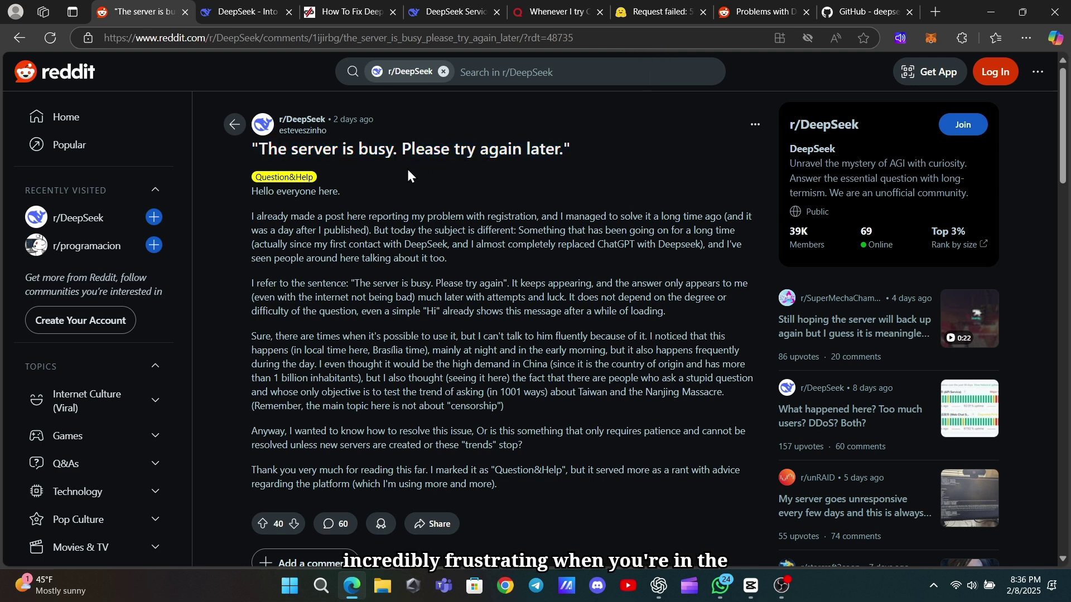
pyautogui.scroll(-1, 305, 203)
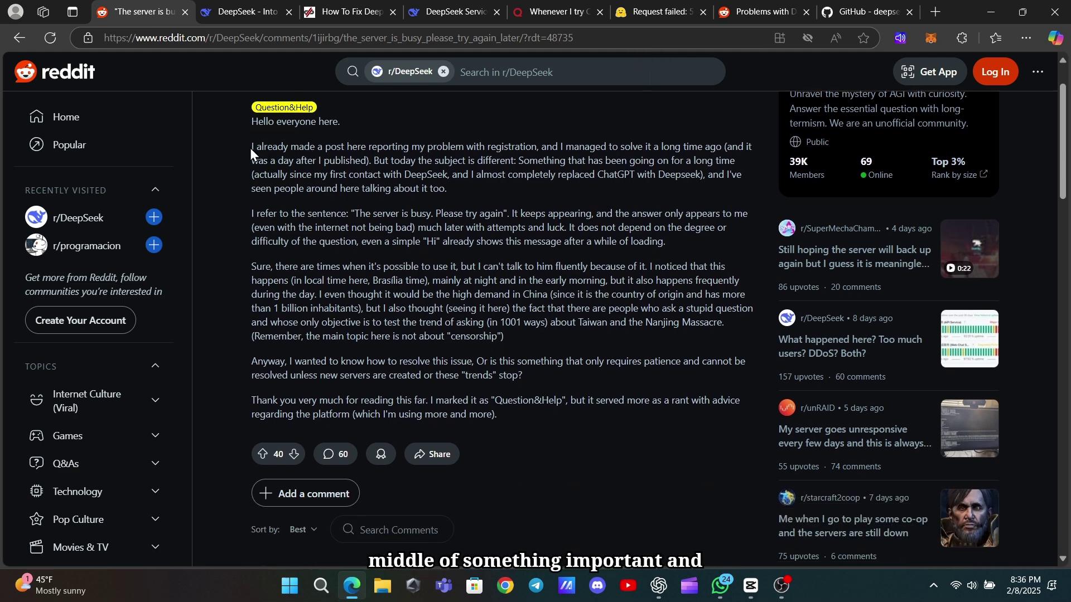
pyautogui.moveTo(251, 147); pyautogui.dragTo(472, 214)
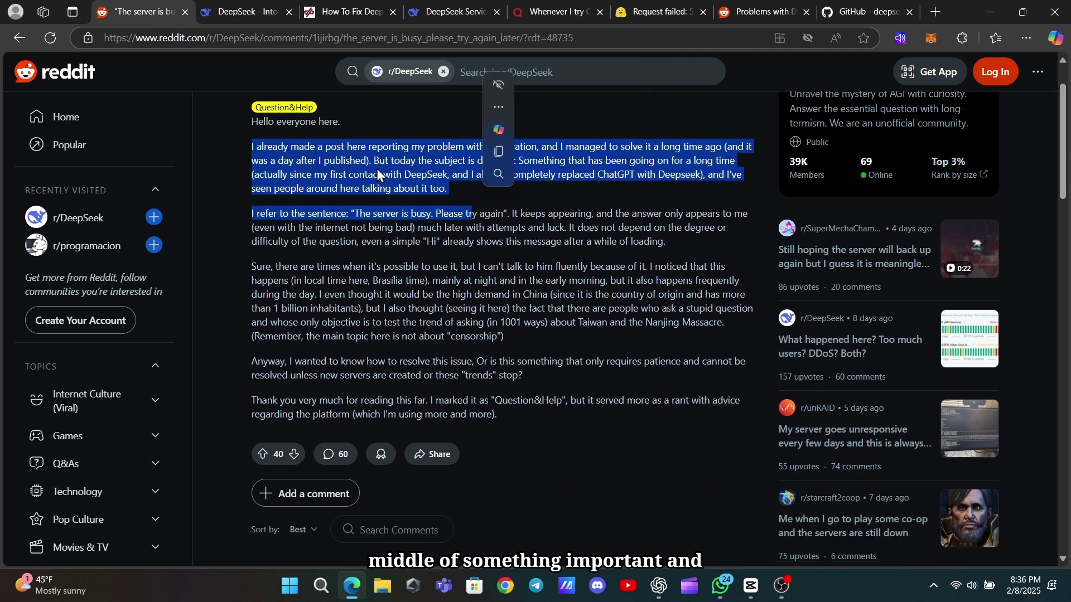
pyautogui.click(233, 182)
pyautogui.moveTo(351, 213); pyautogui.dragTo(504, 214)
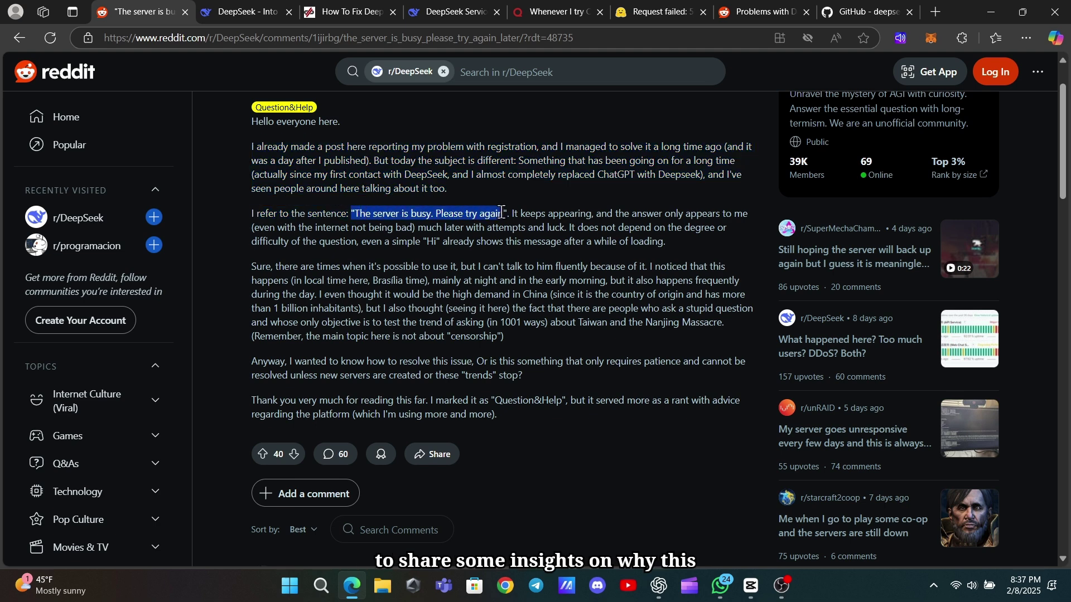
# - Scroll down to the comments and highlight a few, including one about DeepThink failures
pyautogui.scroll(-6, 222, 244)
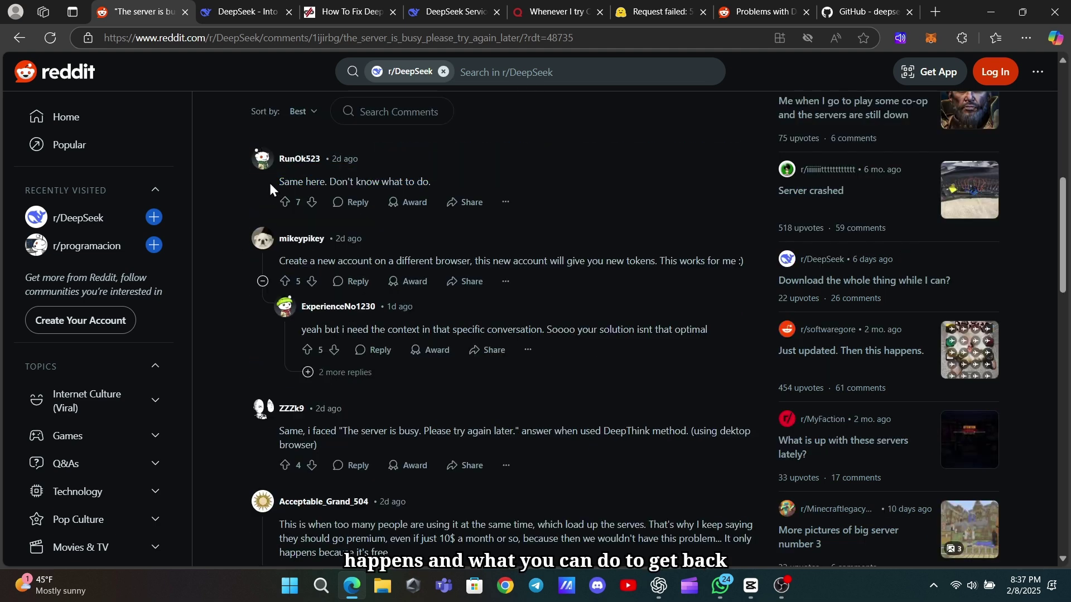
pyautogui.moveTo(270, 182); pyautogui.dragTo(437, 187)
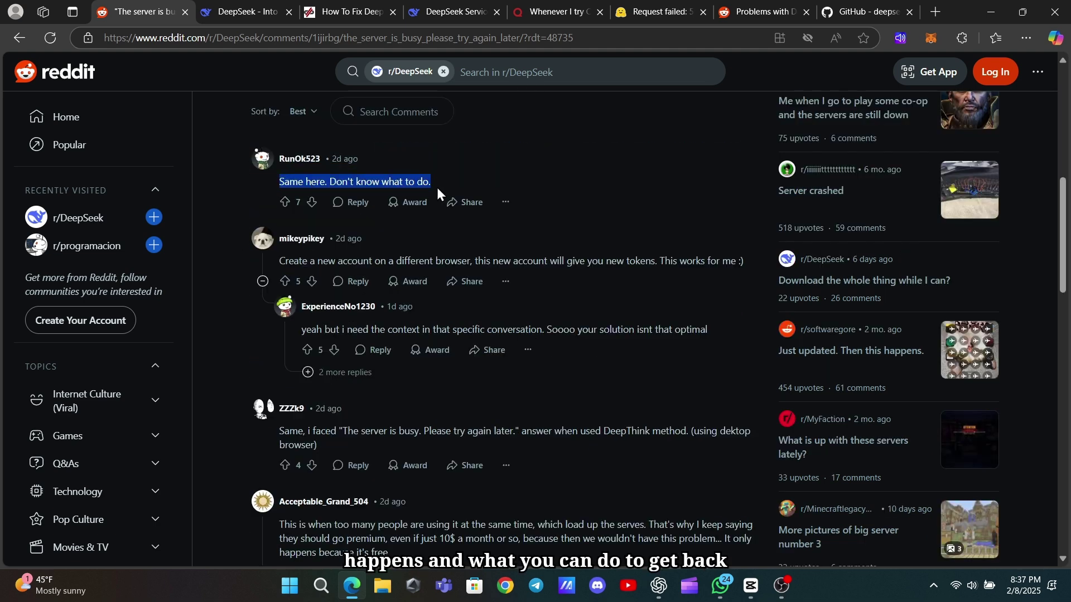
pyautogui.click(219, 301)
pyautogui.scroll(-3, 218, 310)
pyautogui.moveTo(315, 306); pyautogui.dragTo(280, 293)
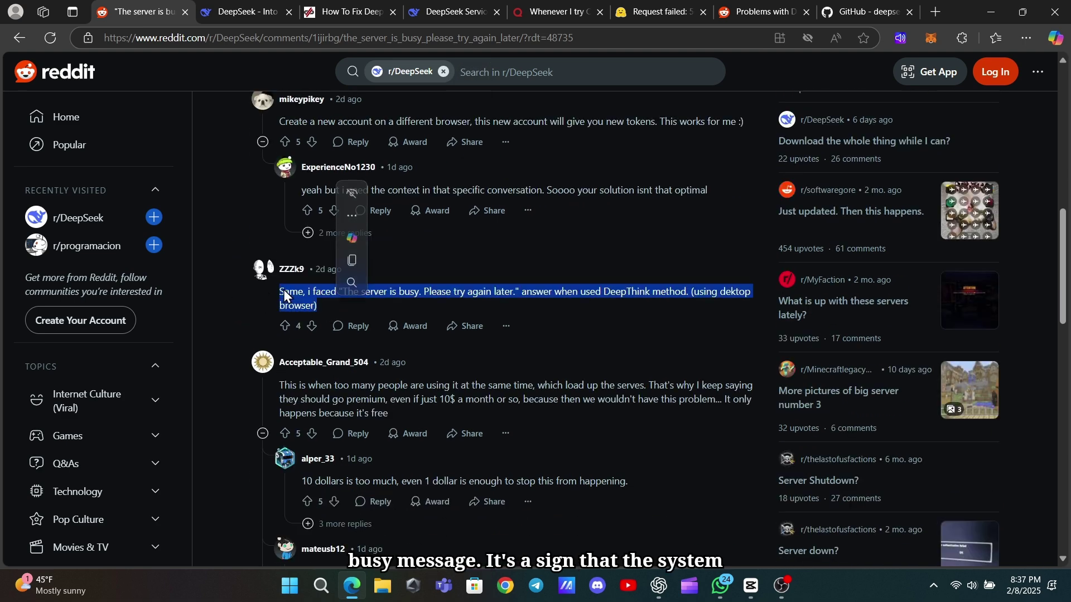
pyautogui.click(240, 300)
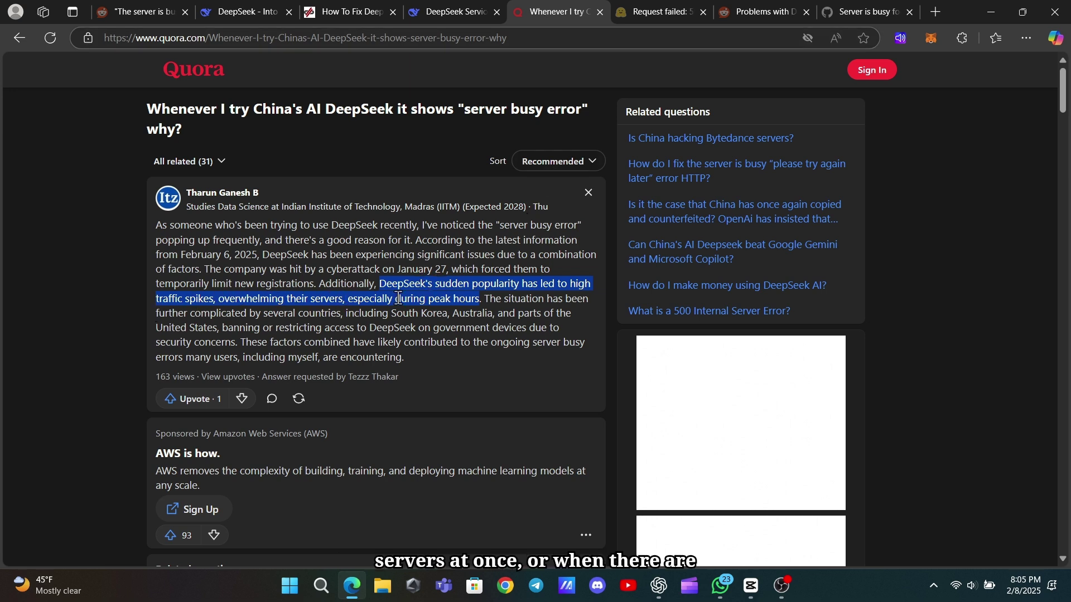
# - Highlight the Quora answer's passages on peak-hour traffic spikes and government restrictions
pyautogui.moveTo(146, 303); pyautogui.dragTo(480, 299)
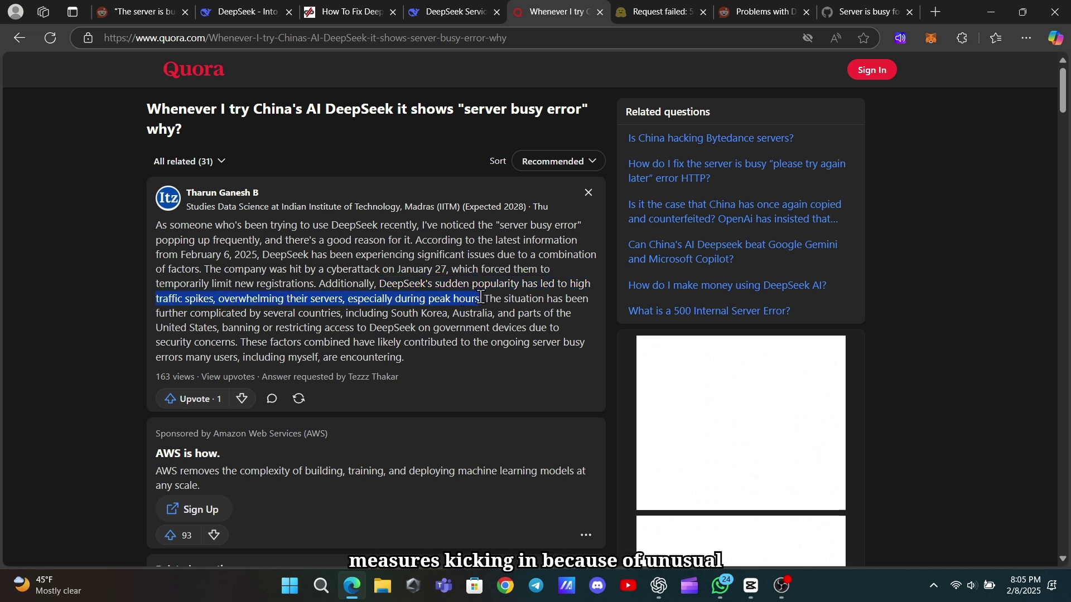
pyautogui.click(107, 336)
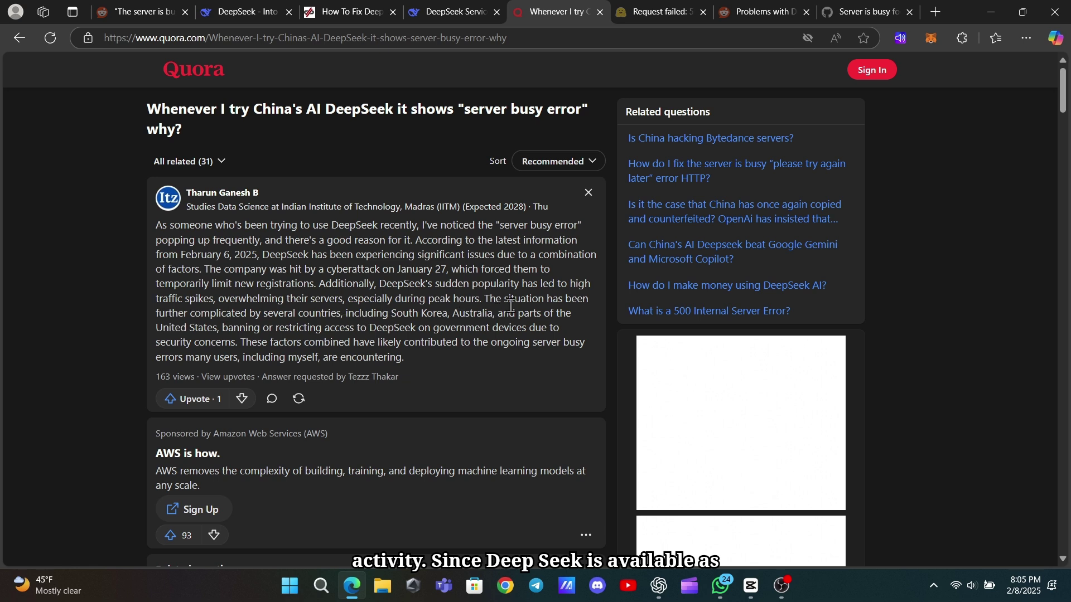
pyautogui.moveTo(483, 299); pyautogui.dragTo(508, 359)
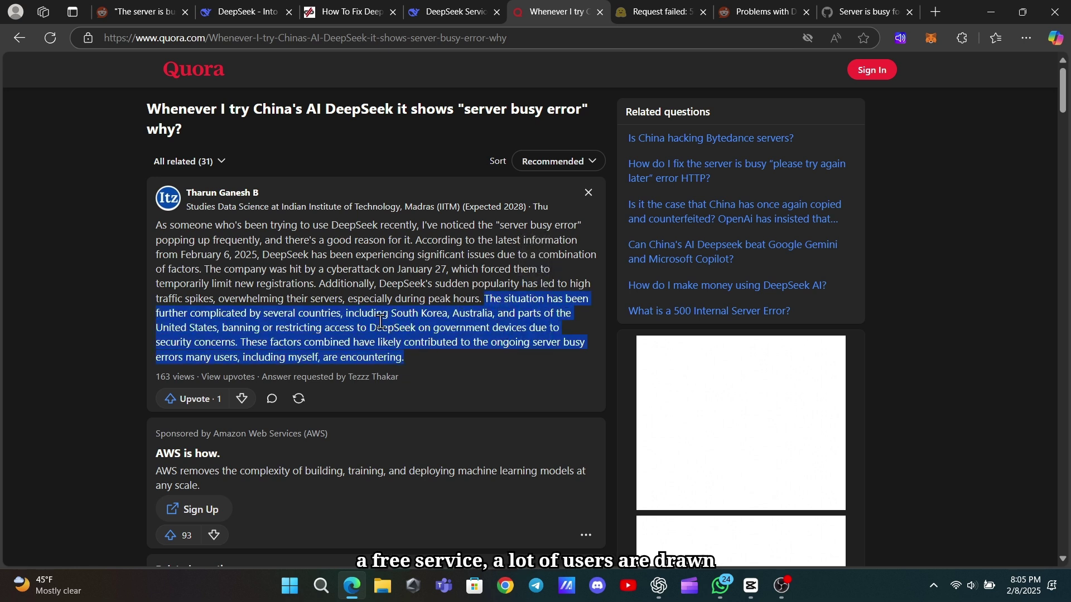
pyautogui.click(457, 379)
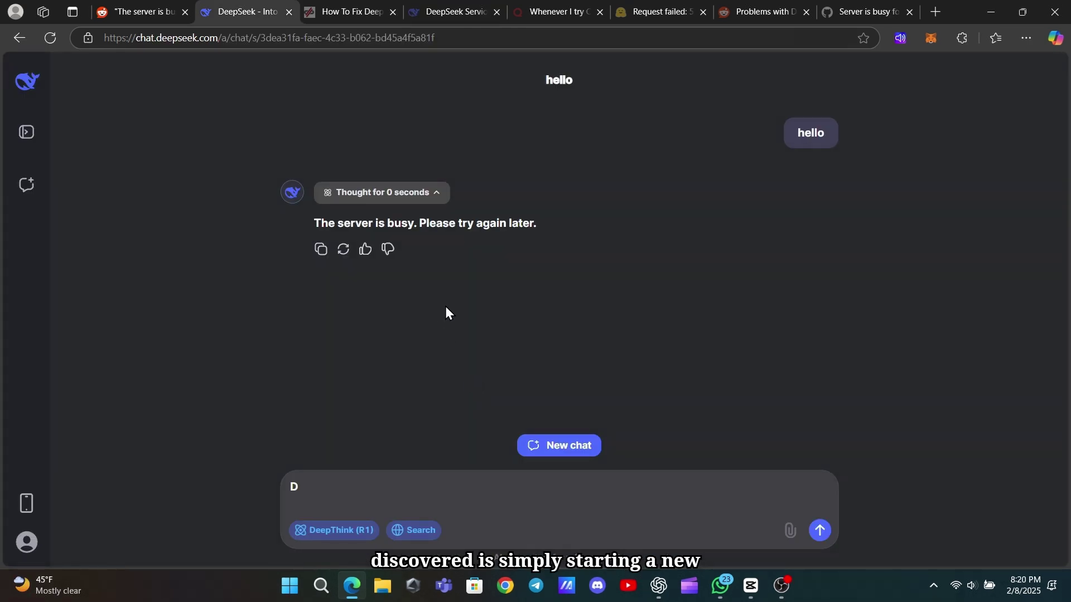
# - Start a new DeepSeek chat and send 'hello' as its first message
pyautogui.click(548, 444)
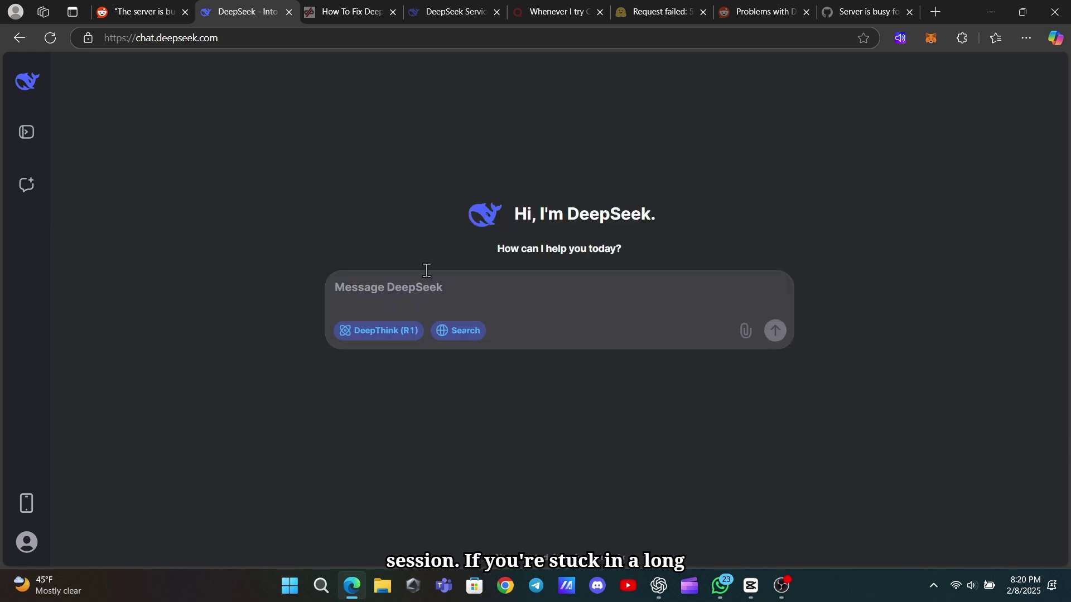
pyautogui.write('he')
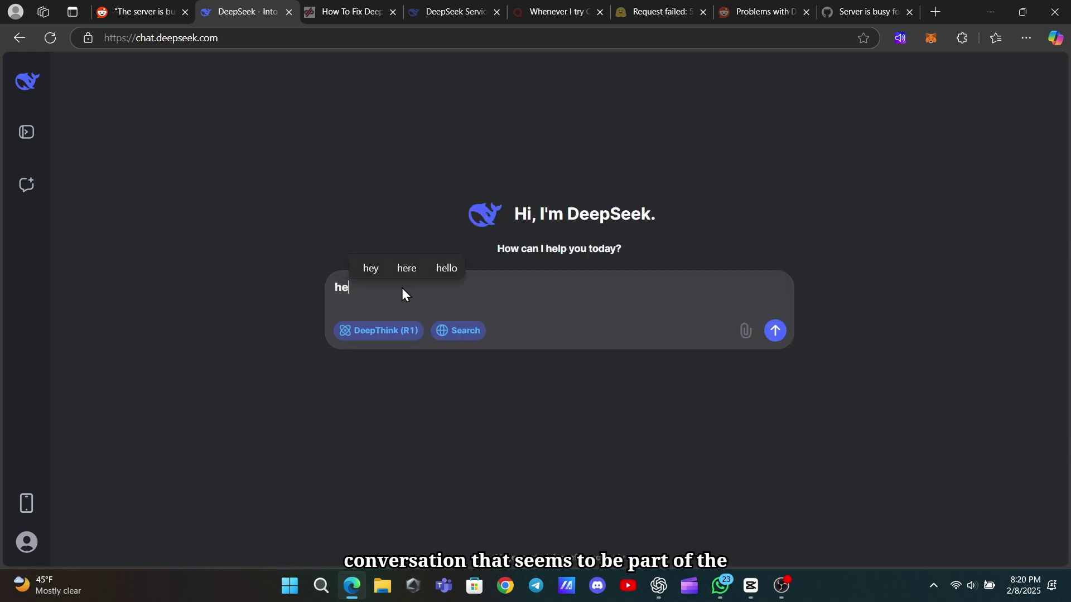
pyautogui.write('llo')
pyautogui.press('Return')
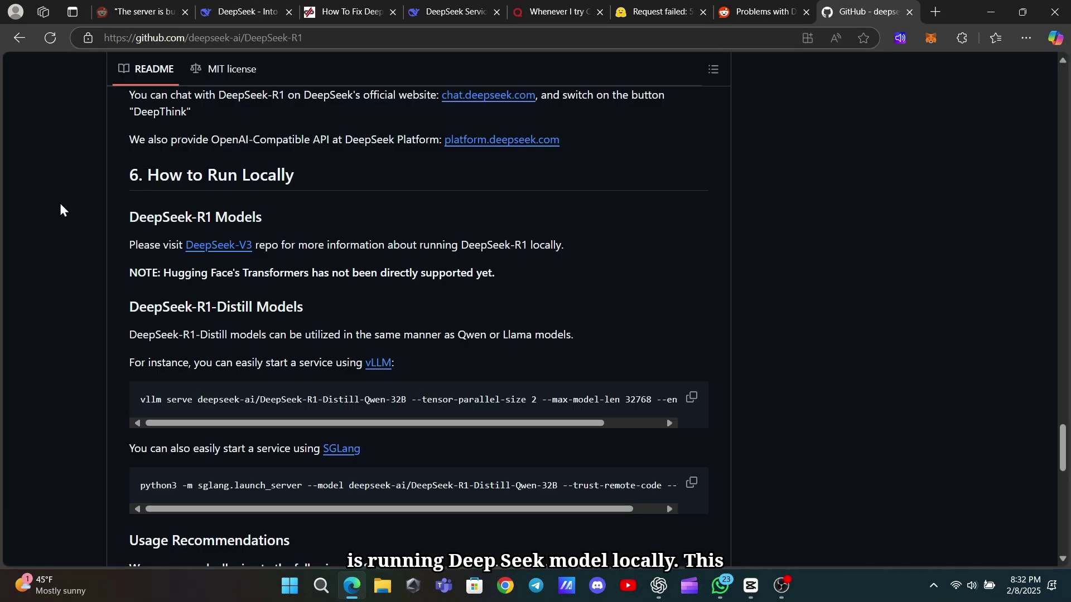
# - Highlight the How to Run Locally heading, the DeepSeek-V3 repo pointer and the Transformers note
pyautogui.moveTo(148, 177); pyautogui.dragTo(286, 192)
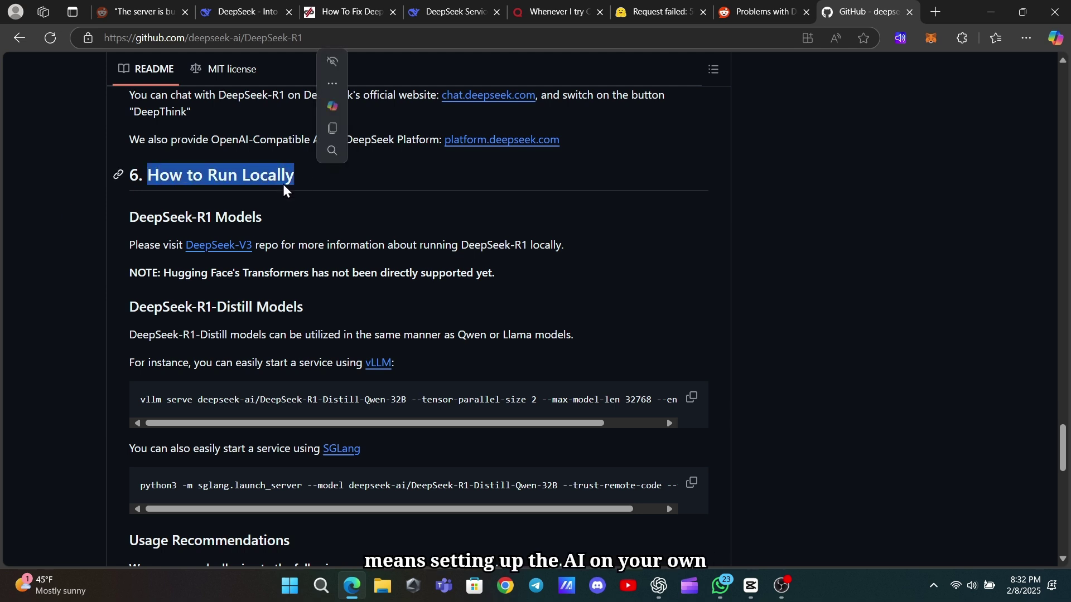
pyautogui.click(193, 197)
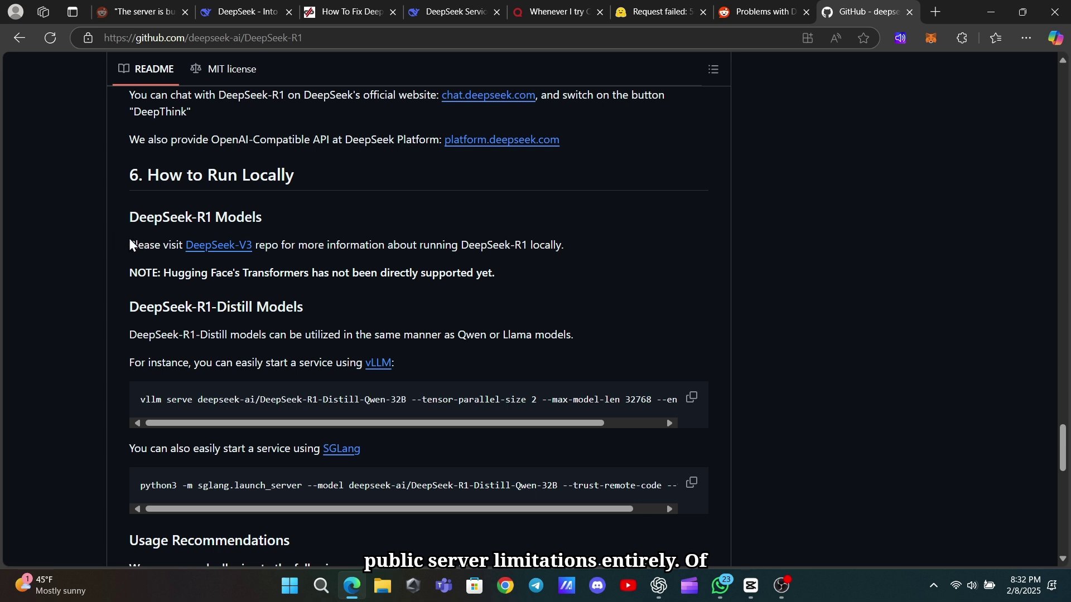
pyautogui.moveTo(131, 245); pyautogui.dragTo(600, 246)
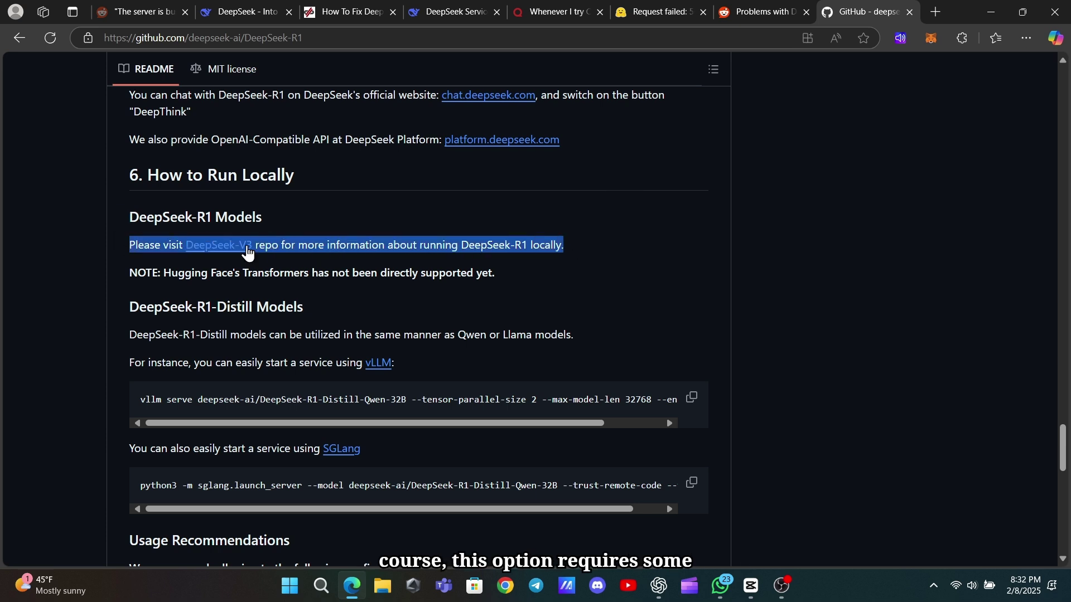
pyautogui.click(61, 288)
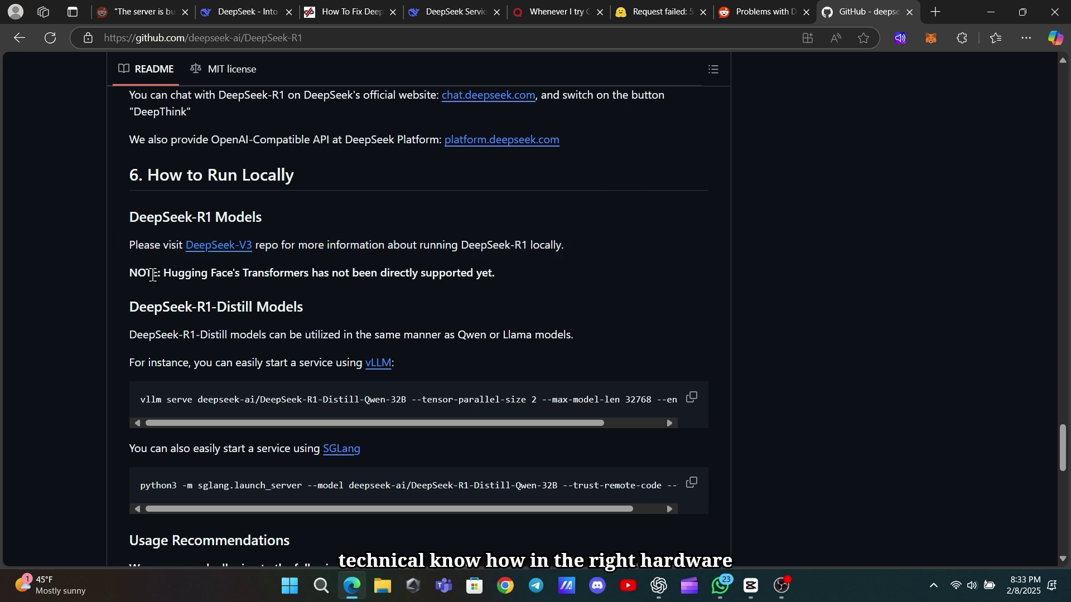
pyautogui.moveTo(164, 273); pyautogui.dragTo(543, 279)
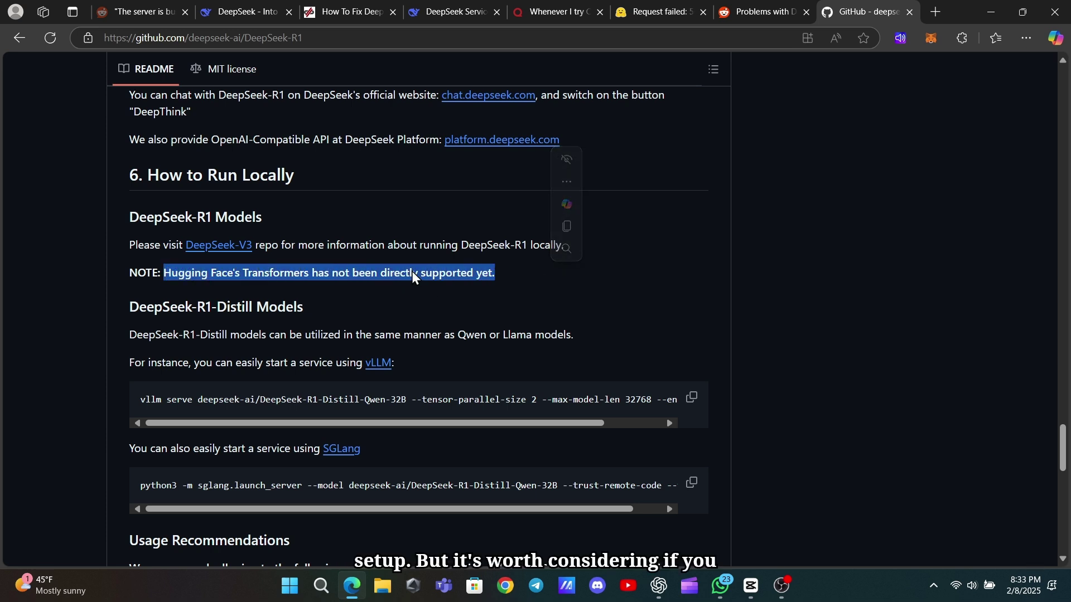
pyautogui.click(366, 300)
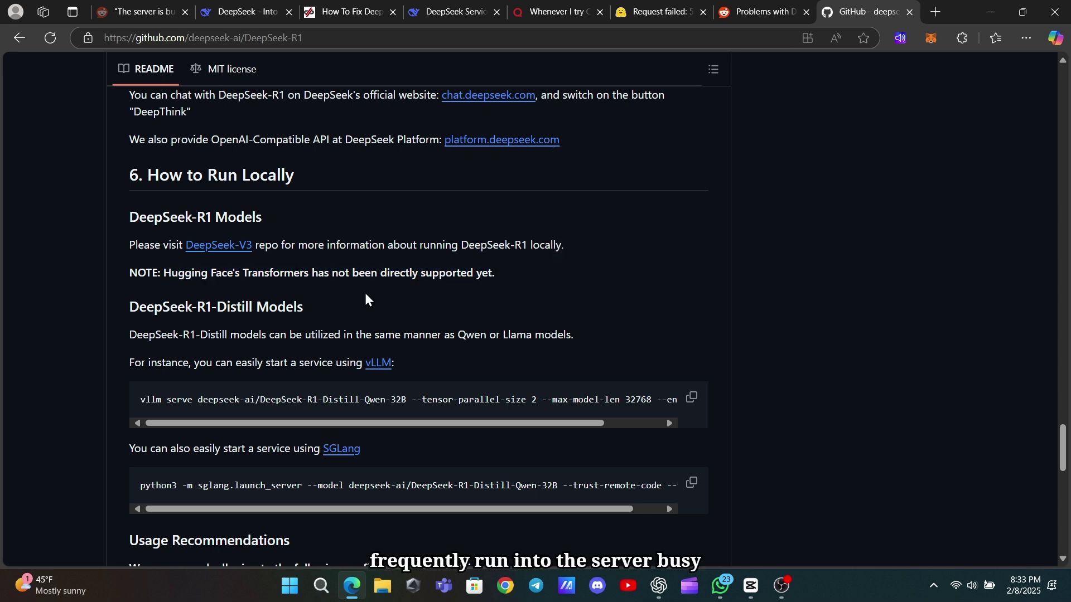
# - Read down through the Distill Models instructions and License, then return to section 6
pyautogui.scroll(-1, 366, 300)
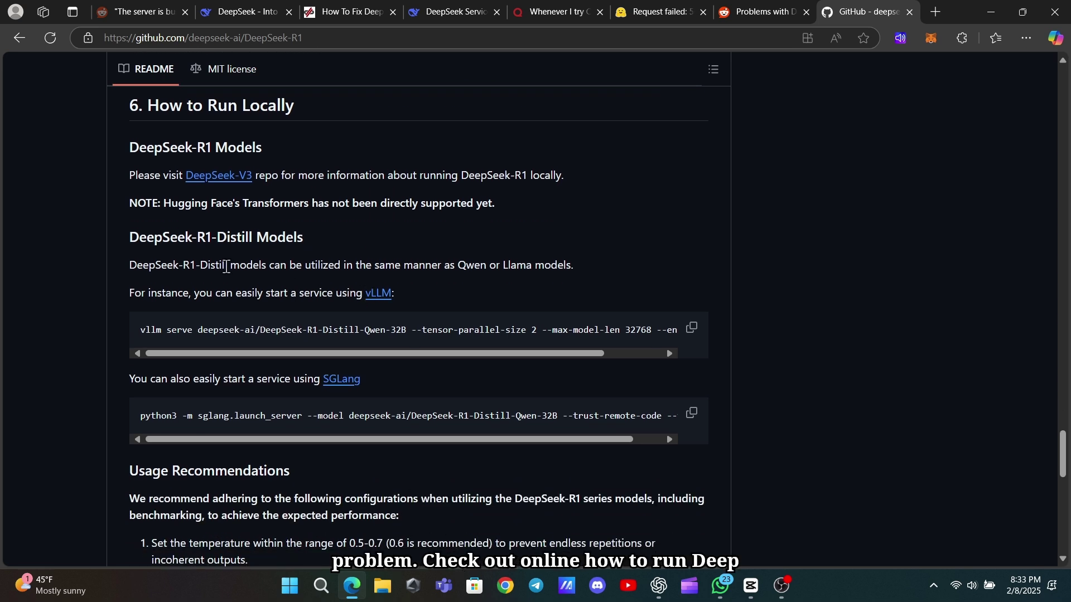
pyautogui.moveTo(130, 237); pyautogui.dragTo(627, 396)
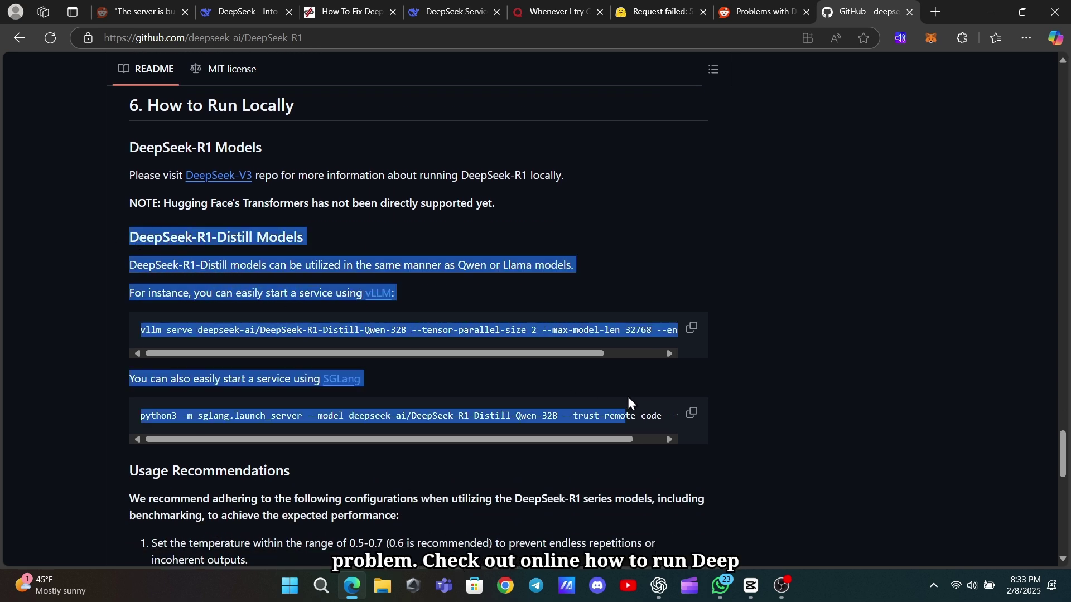
pyautogui.click(416, 381)
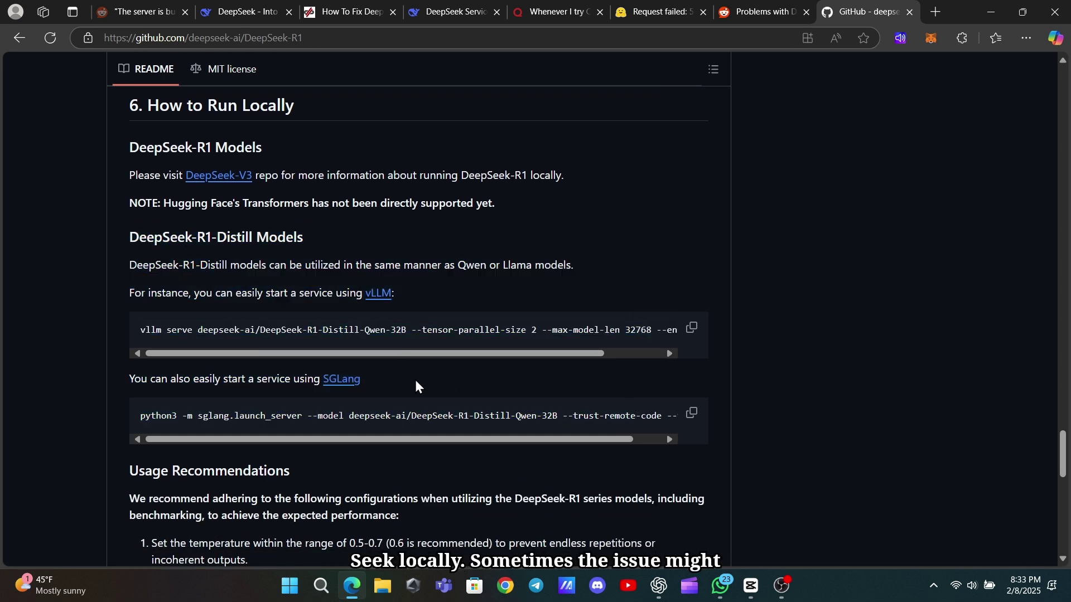
pyautogui.scroll(-3, 416, 381)
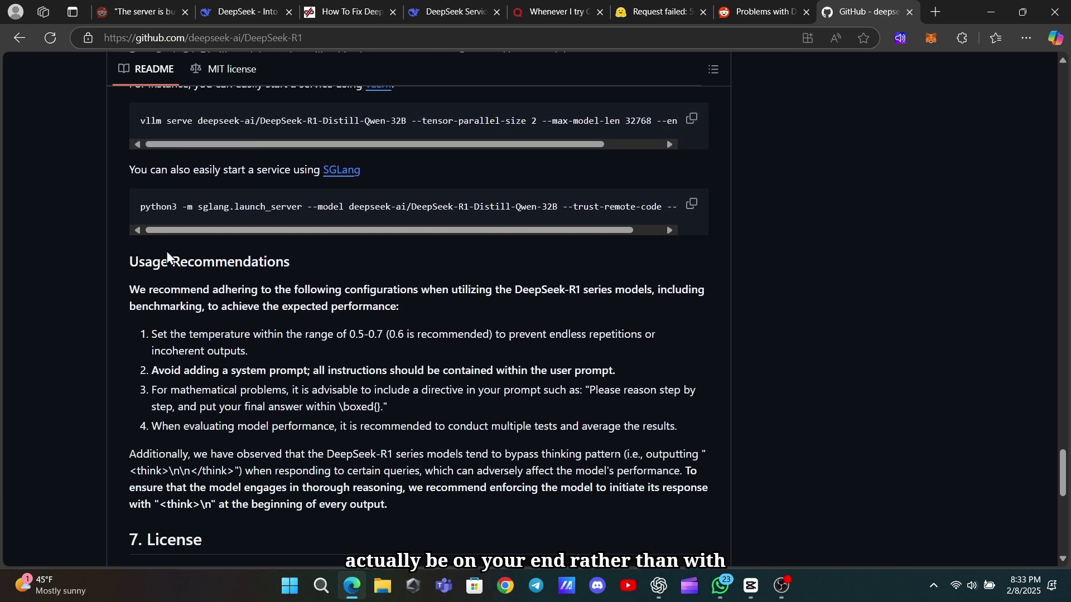
pyautogui.scroll(-4, 199, 261)
pyautogui.scroll(-1, 199, 261)
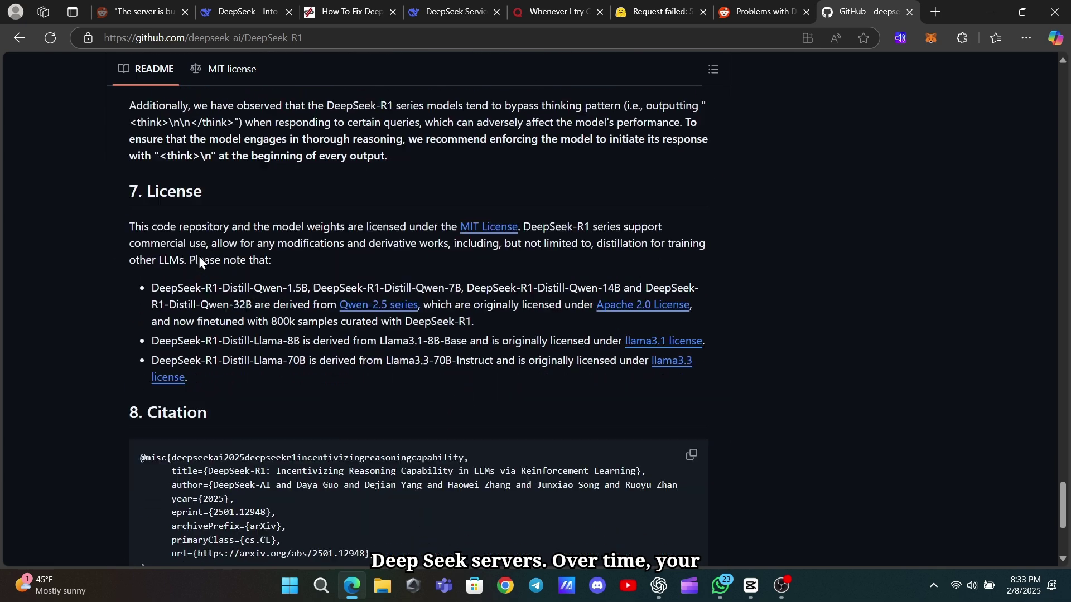
pyautogui.moveTo(148, 192); pyautogui.dragTo(264, 202)
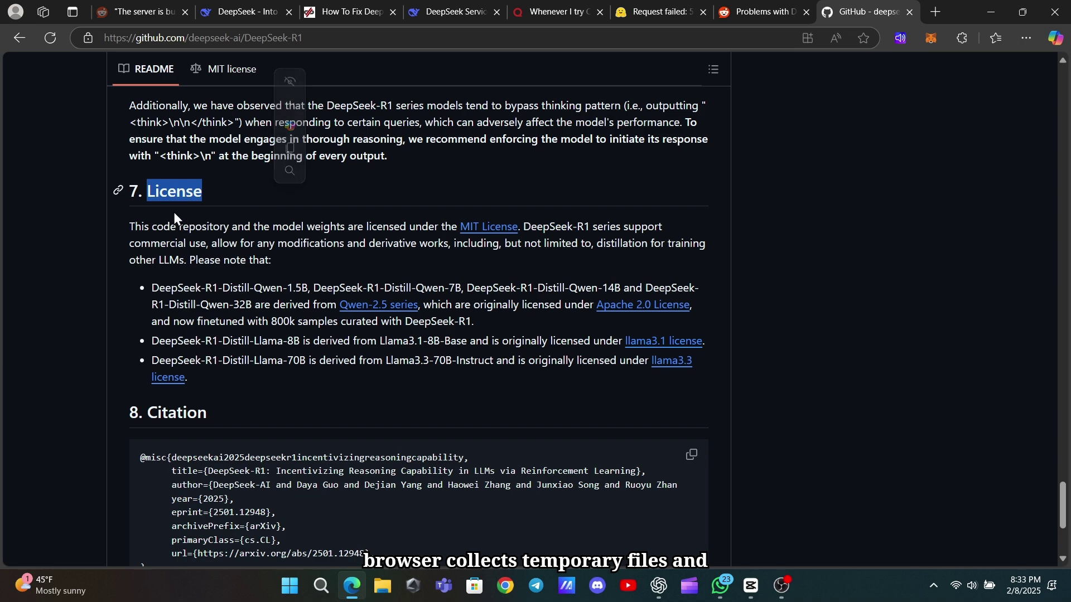
pyautogui.click(222, 260)
pyautogui.scroll(-4, 223, 262)
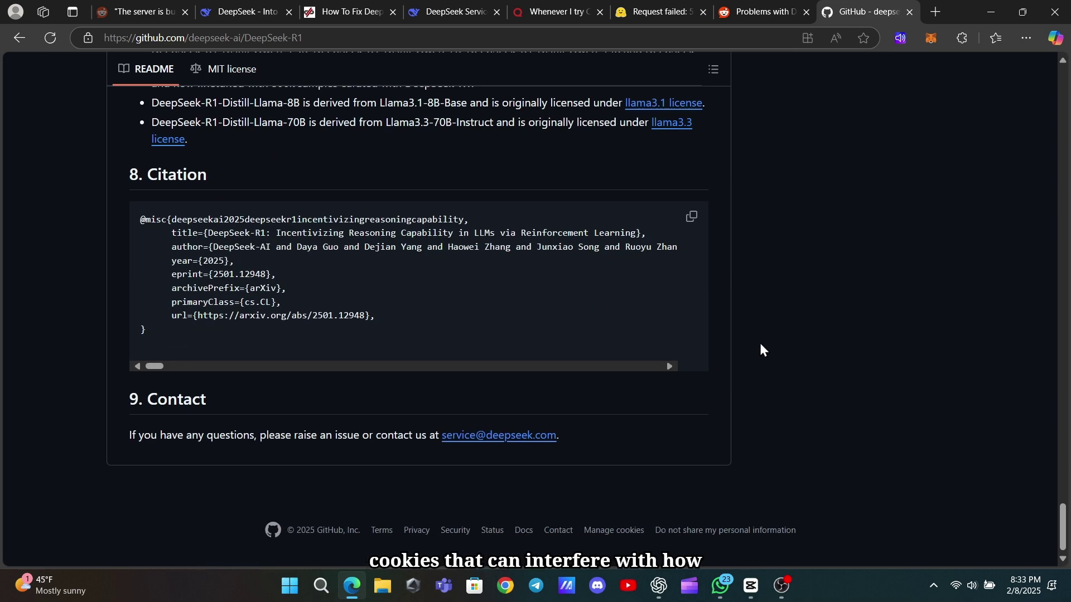
pyautogui.moveTo(1063, 521); pyautogui.dragTo(1063, 449)
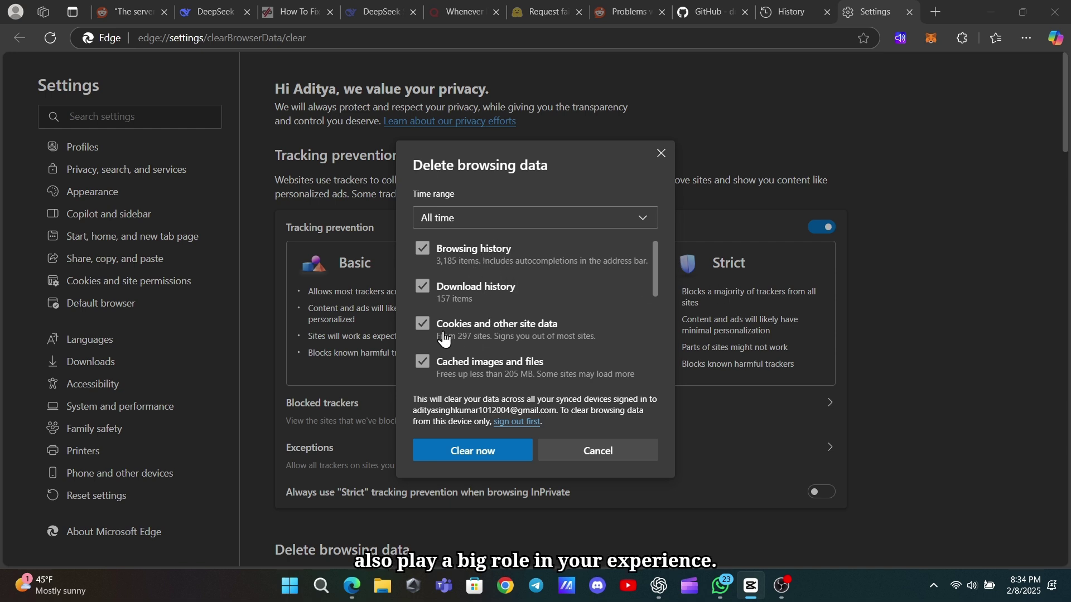
# - Uncheck Download history, keeping All time with history, cookies and cache selected
pyautogui.click(422, 326)
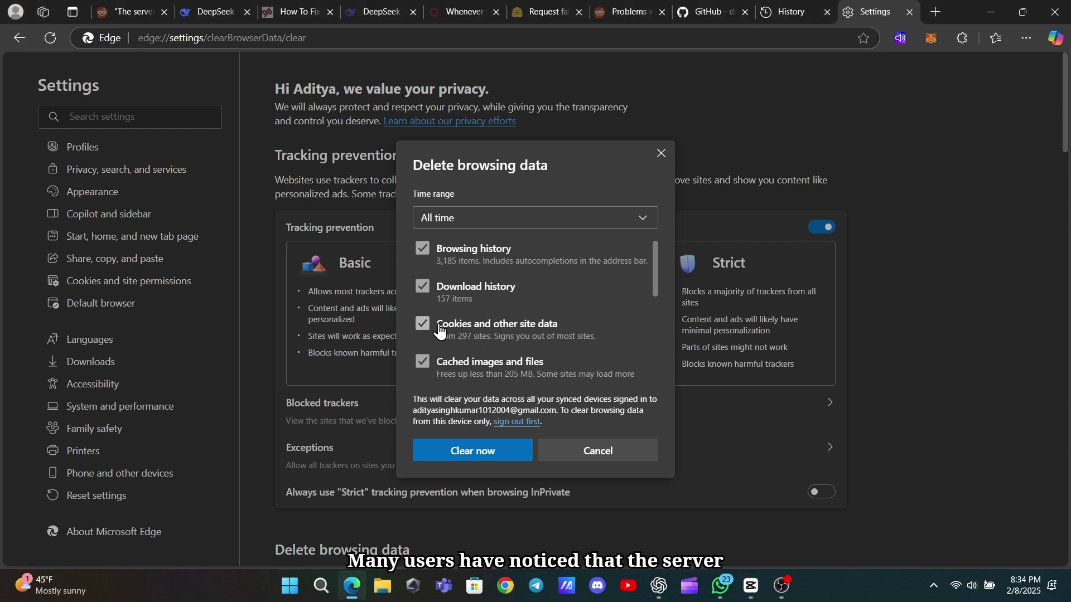
pyautogui.click(422, 286)
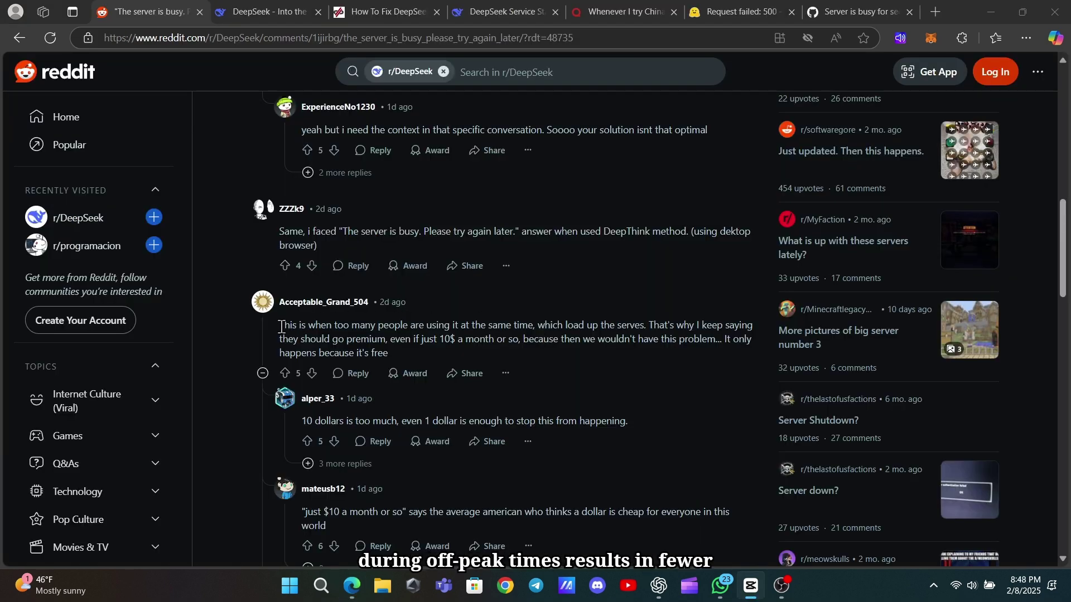
# - Highlight the overload and paid premium tier comments, then scroll up to the original post
pyautogui.moveTo(280, 327); pyautogui.dragTo(530, 328)
pyautogui.click(467, 351)
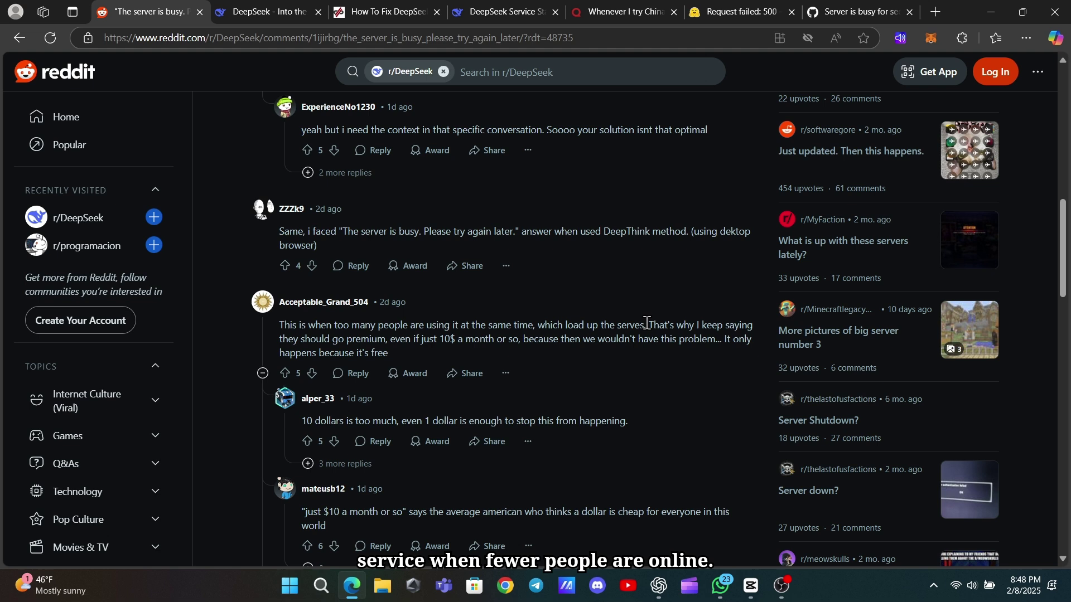
pyautogui.moveTo(651, 324); pyautogui.dragTo(684, 350)
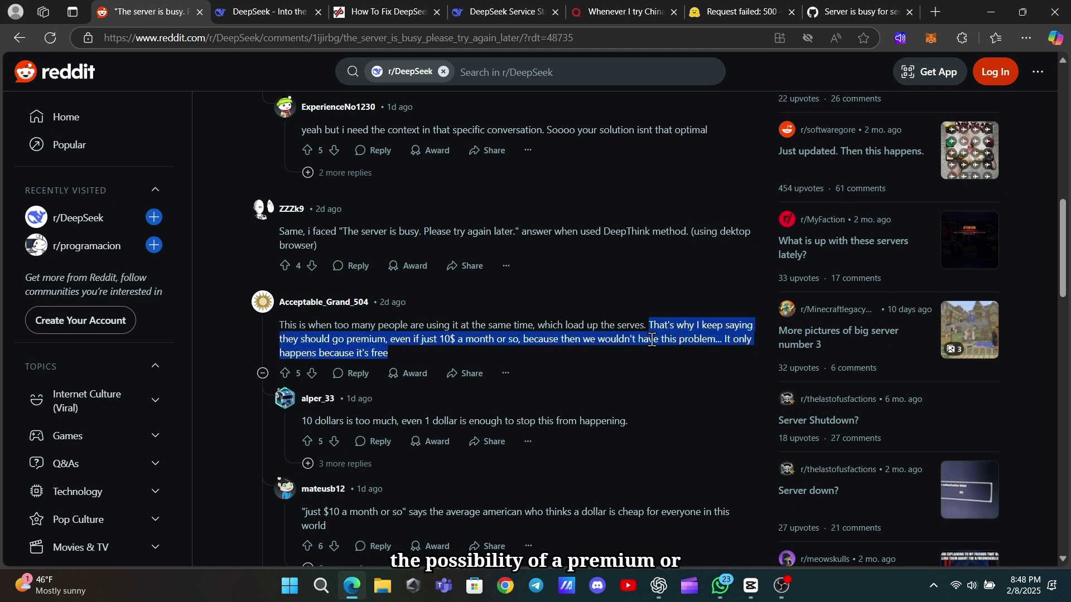
pyautogui.click(499, 360)
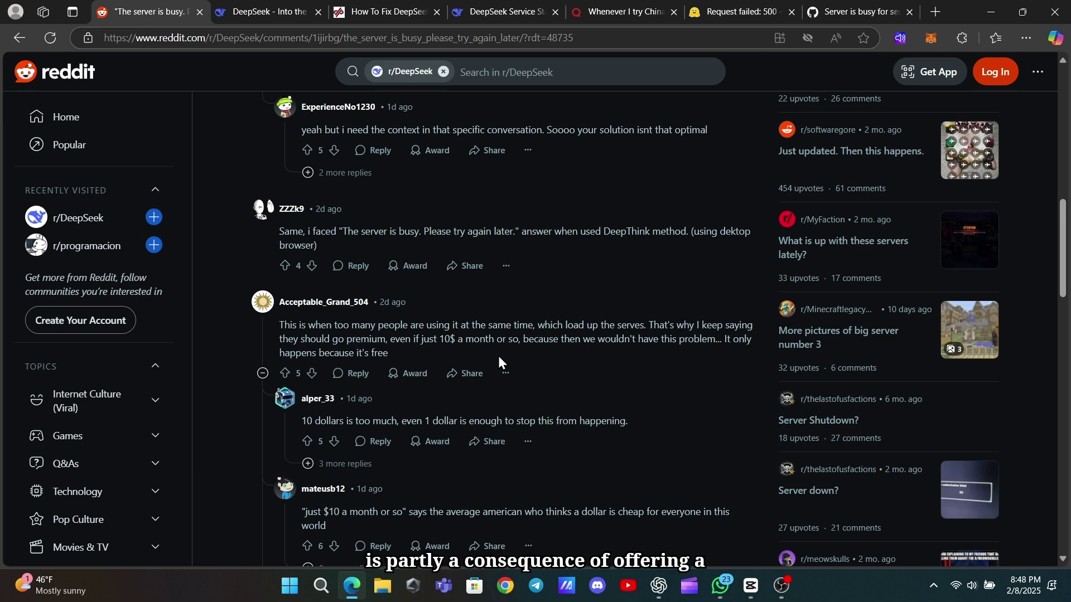
pyautogui.scroll(15, 497, 356)
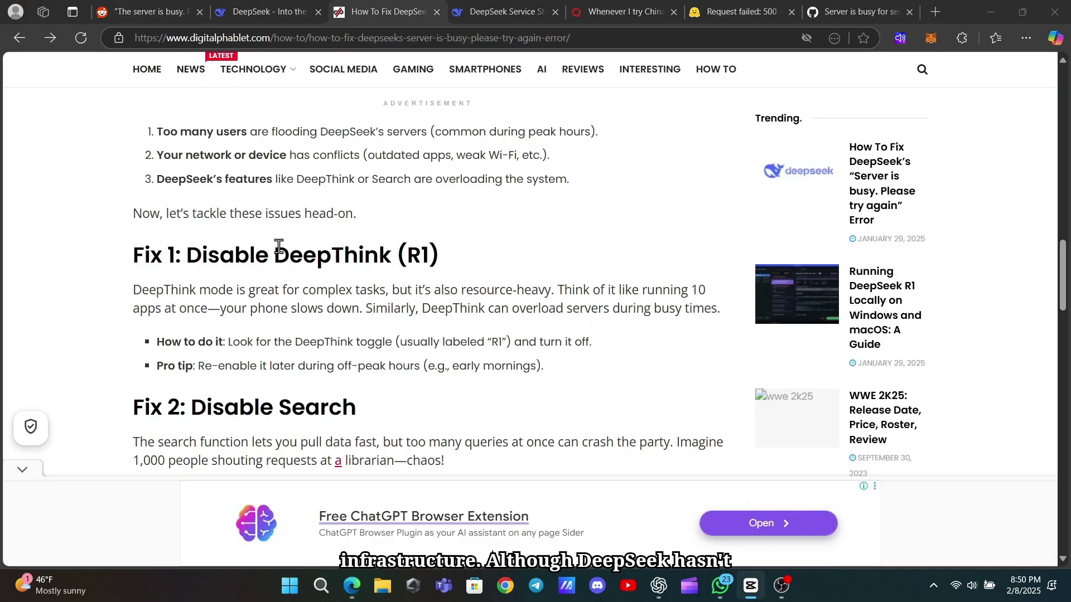
# - Highlight 'Fix 1: Disable DeepThink (R1)' and read the fixes through 'Fix 6: Switch Networks'
pyautogui.moveTo(134, 255); pyautogui.dragTo(455, 261)
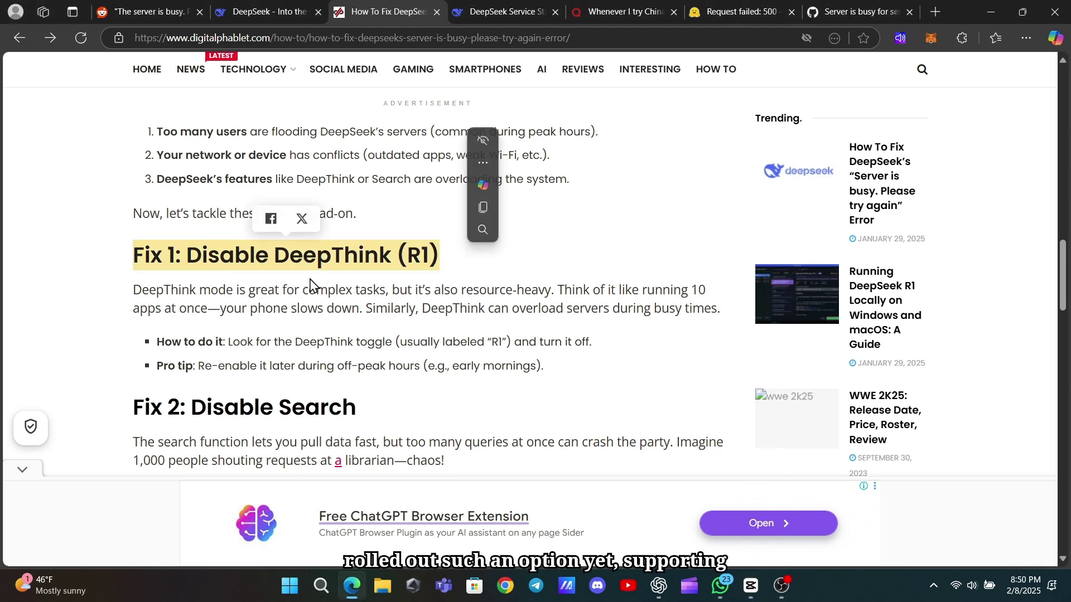
pyautogui.click(92, 291)
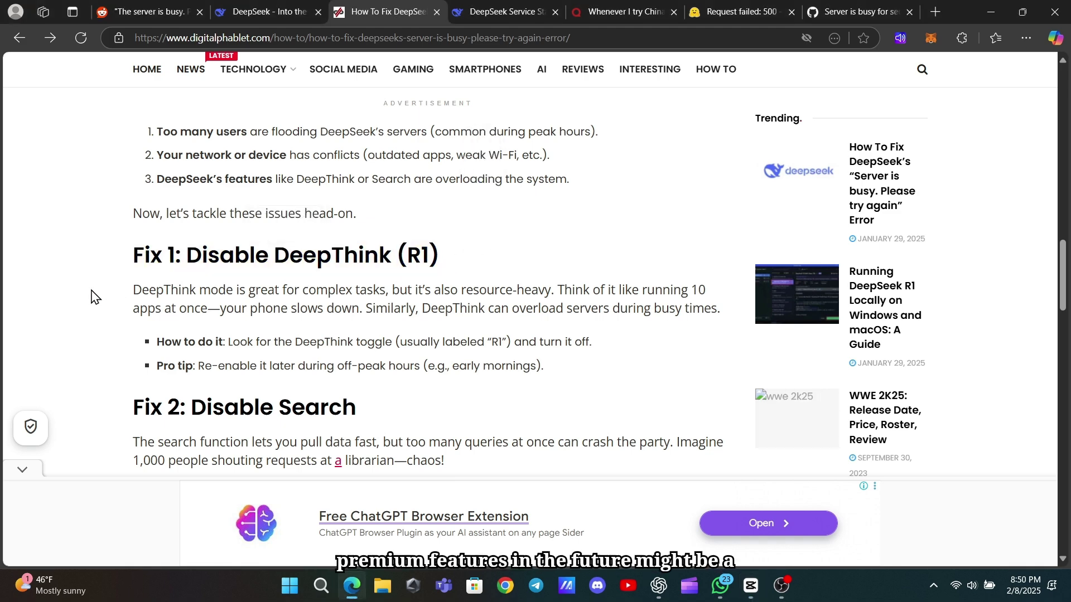
pyautogui.scroll(-2, 94, 293)
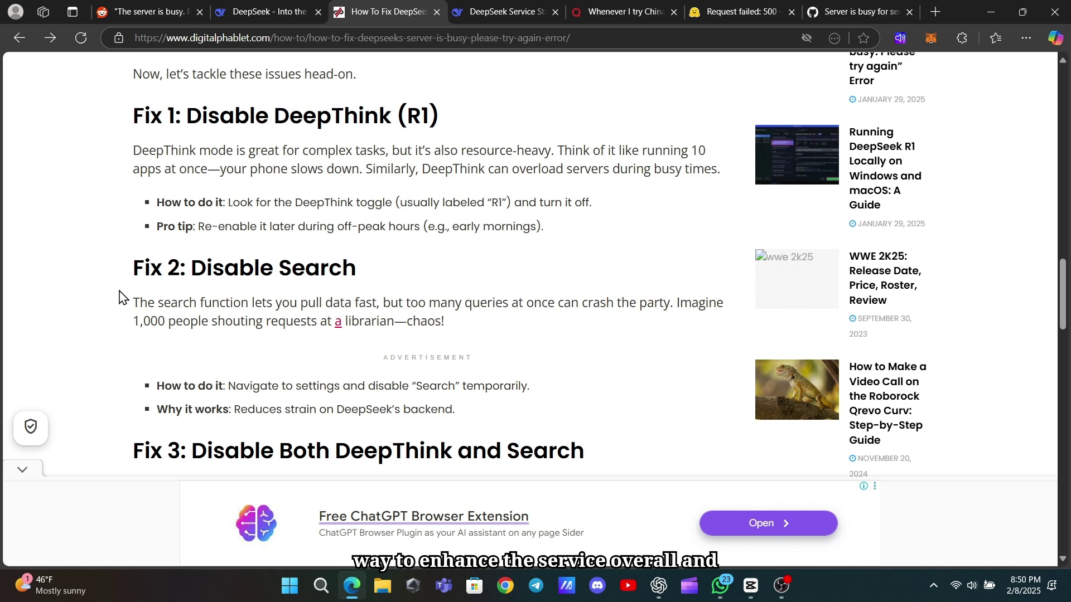
pyautogui.scroll(-2, 118, 296)
pyautogui.scroll(-2, 117, 298)
pyautogui.scroll(-3, 118, 297)
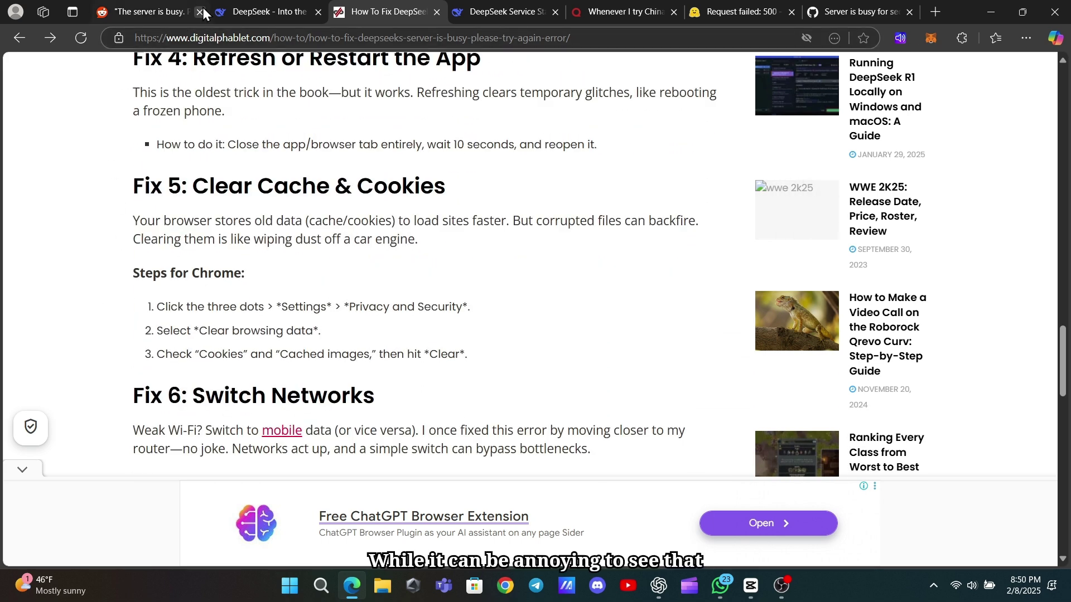
# - Start a new DeepSeek chat with the Search feature turned off
pyautogui.click(265, 13)
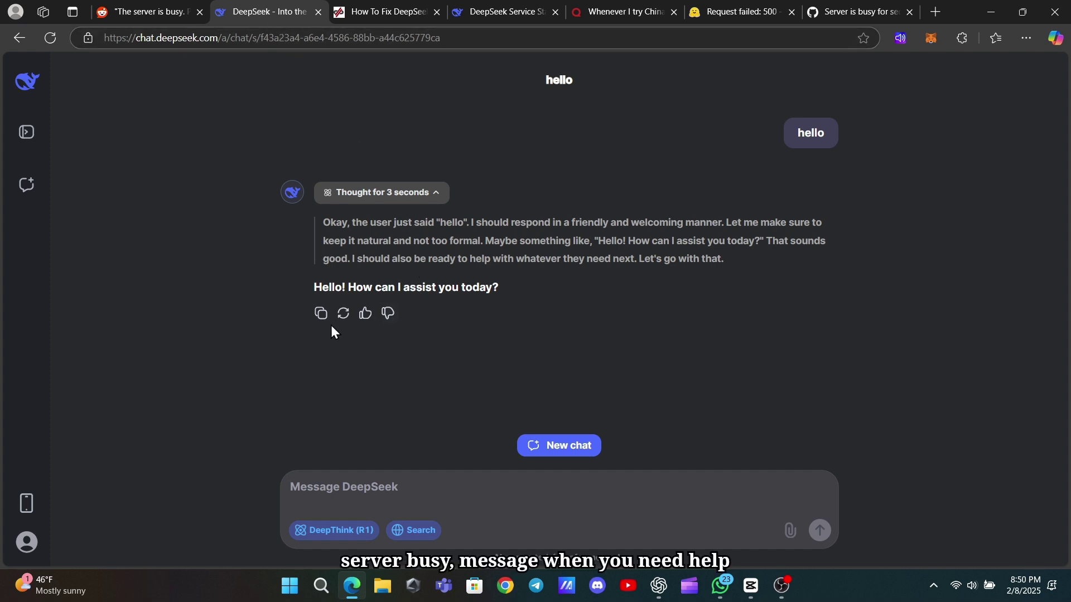
pyautogui.click(541, 444)
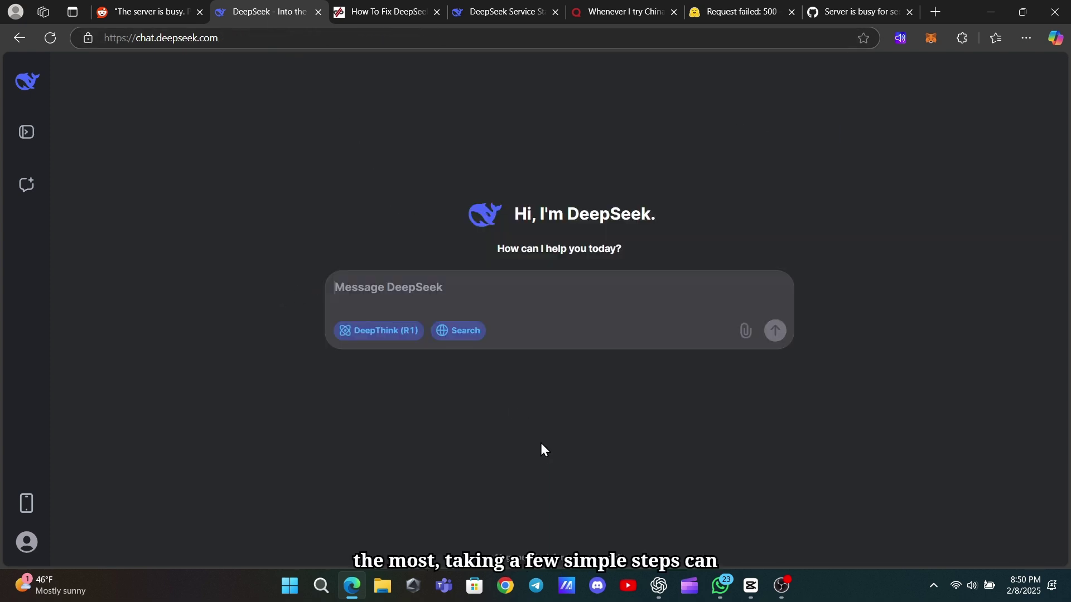
pyautogui.click(454, 331)
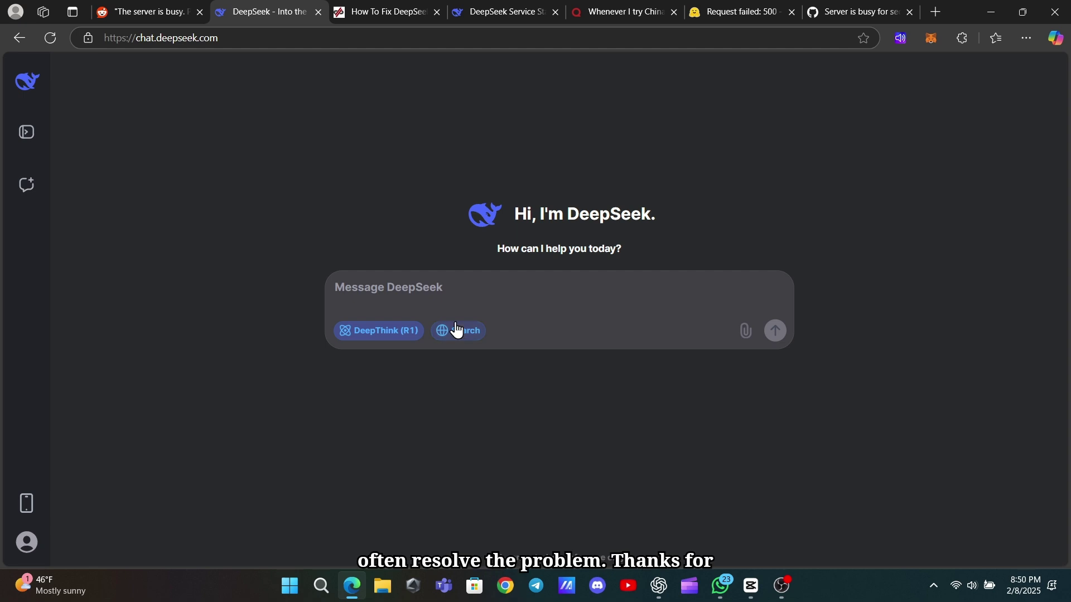